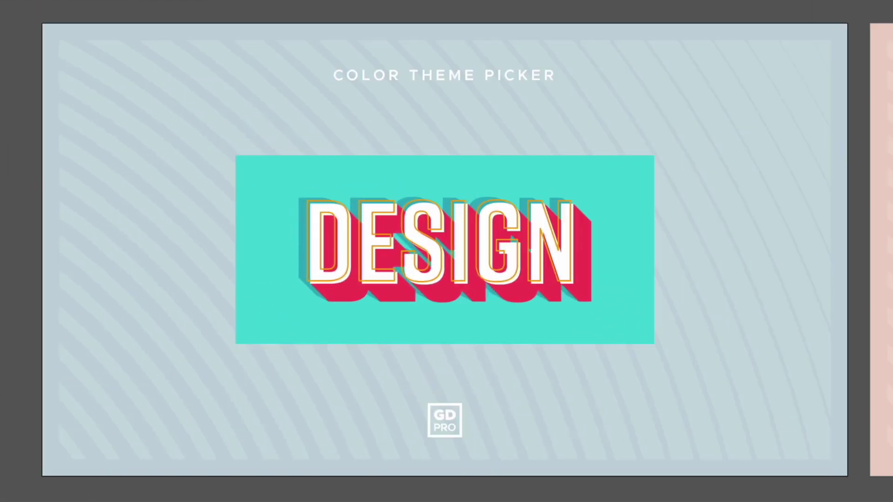
Open Recolor Artwork on the DESIGN group and drag its teal background colour to blue.
left_click(262, 200)
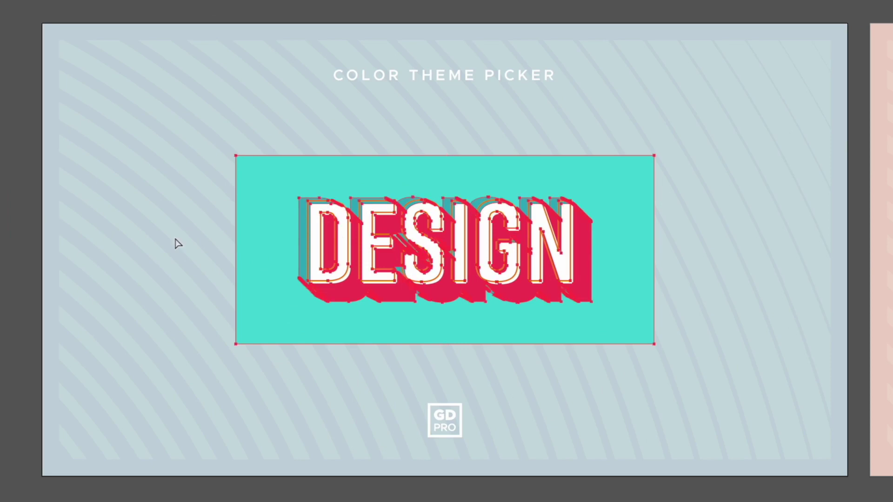
key("ctrl+equal")
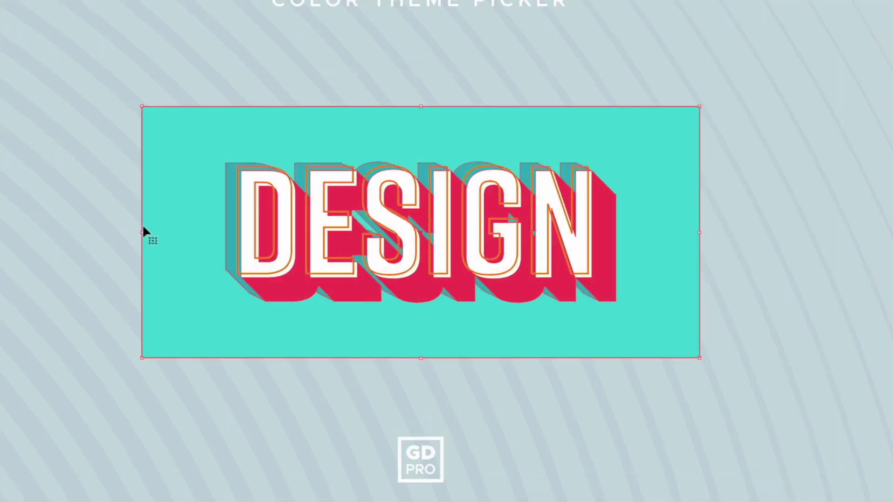
key("ctrl+minus")
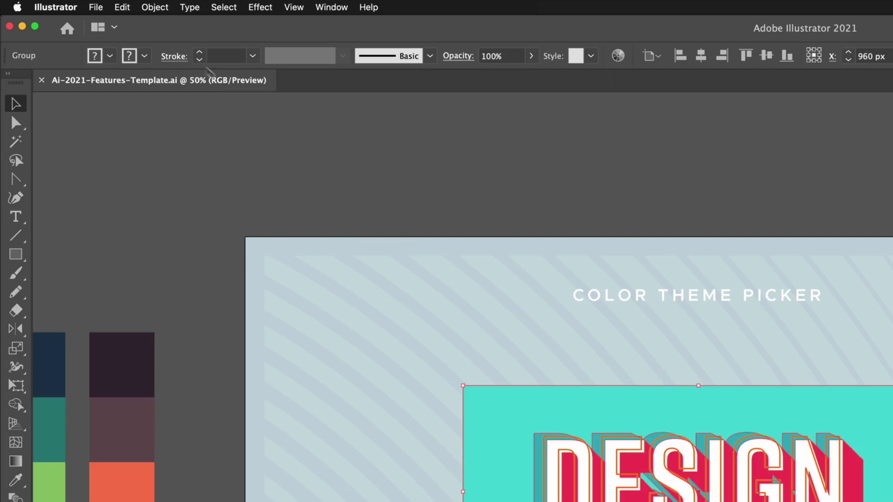
left_click(122, 8)
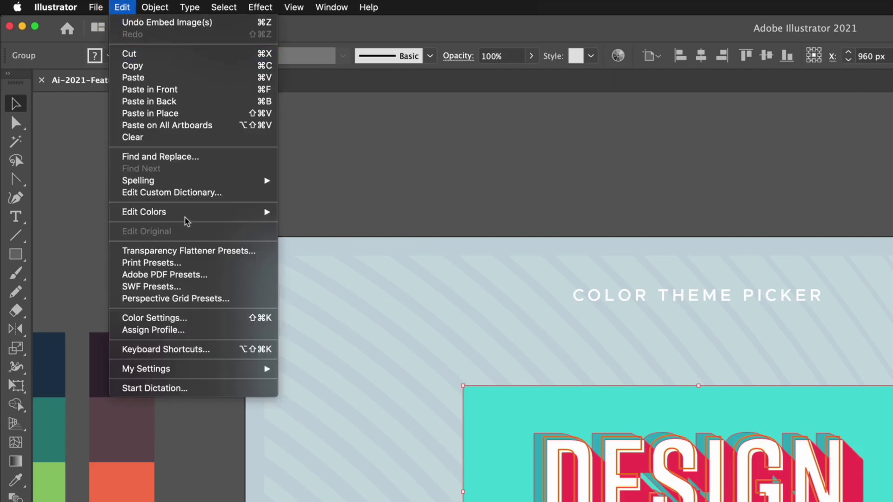
mouse_move(226, 214)
left_click(321, 212)
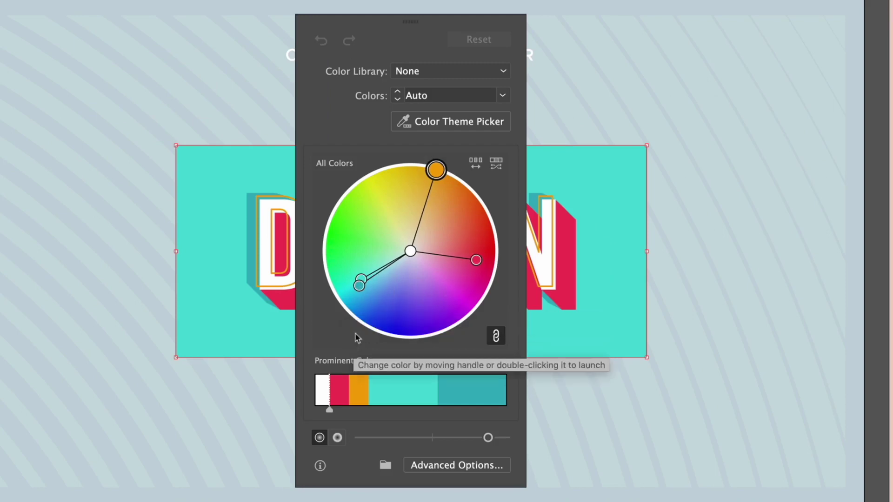
left_click_drag(359, 285, 376, 294)
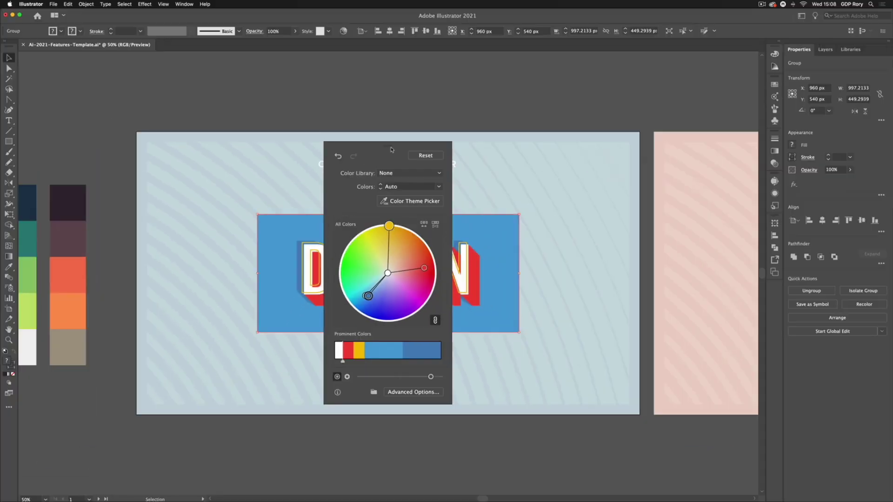
Move the Recolor panel aside and sample the second swatch column's browns, oranges and dark purple with Color Theme Picker.
left_click_drag(419, 28, 765, 28)
left_click_drag(584, 148, 605, 148)
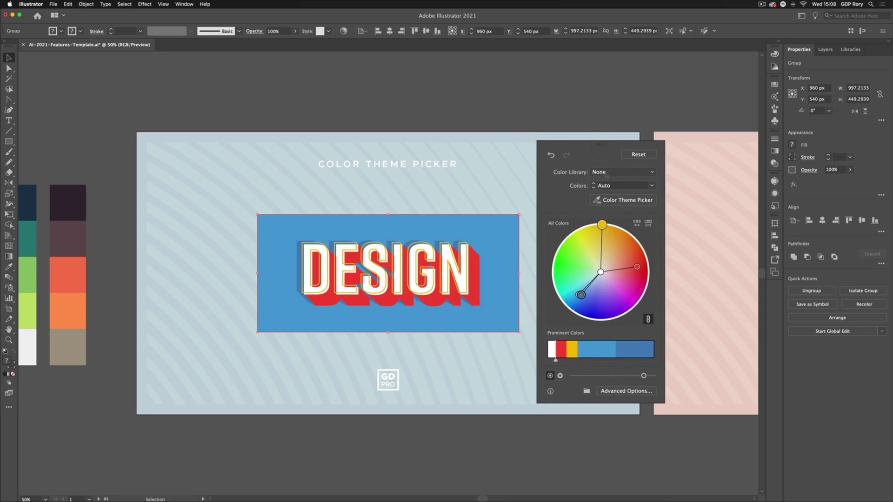
left_click(611, 201)
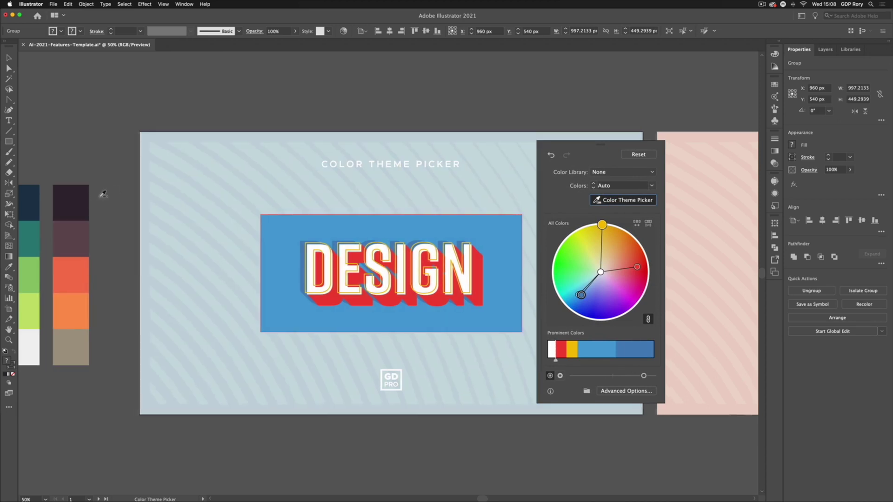
scroll(100, 194, "left", 10)
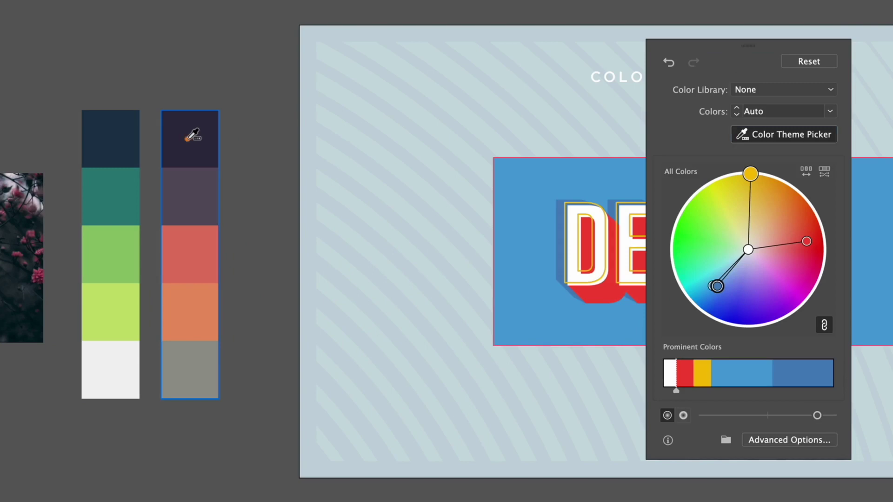
left_click(192, 135)
scroll(362, 153, "right", 5)
scroll(354, 152, "right", 4)
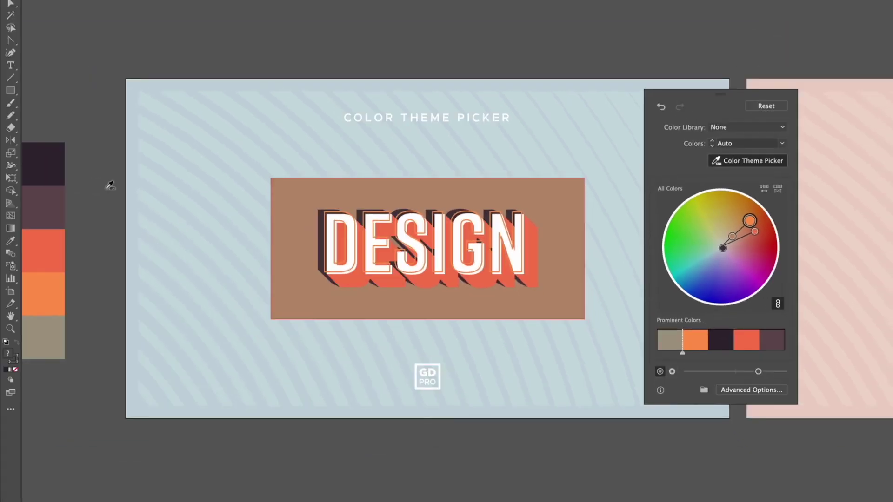
scroll(98, 174, "left", 3)
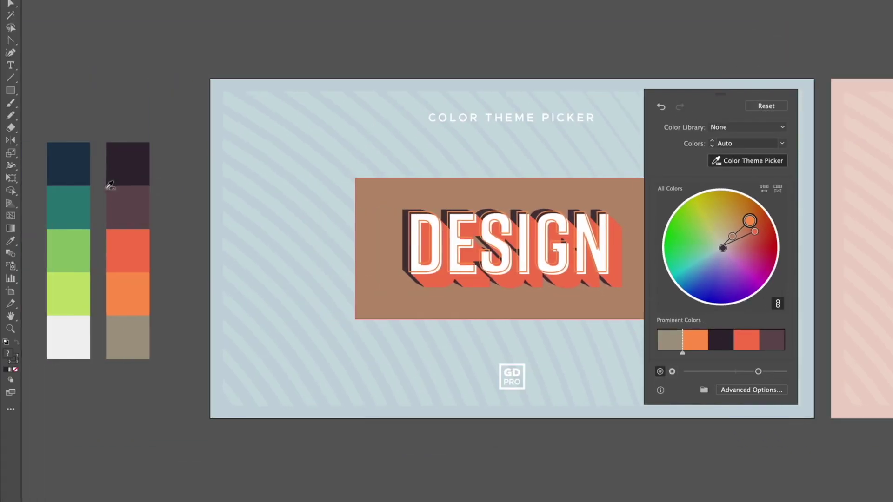
Sample the green/navy swatch column, then the flower photo, for a navy background and dusky pink extrusion.
left_click(80, 164)
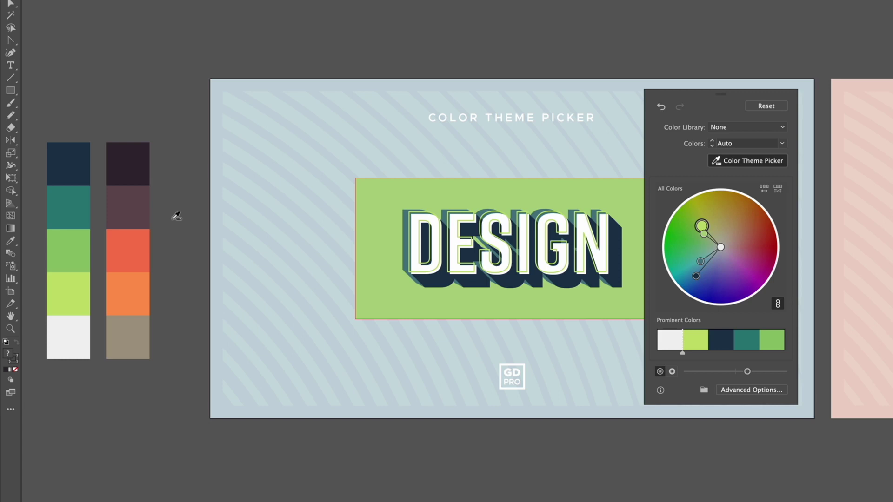
scroll(177, 216, "left", 10)
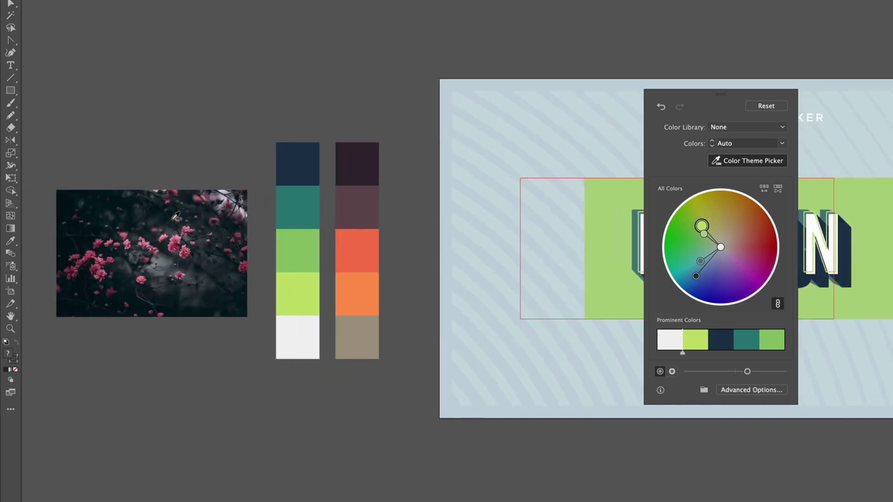
left_click(177, 216)
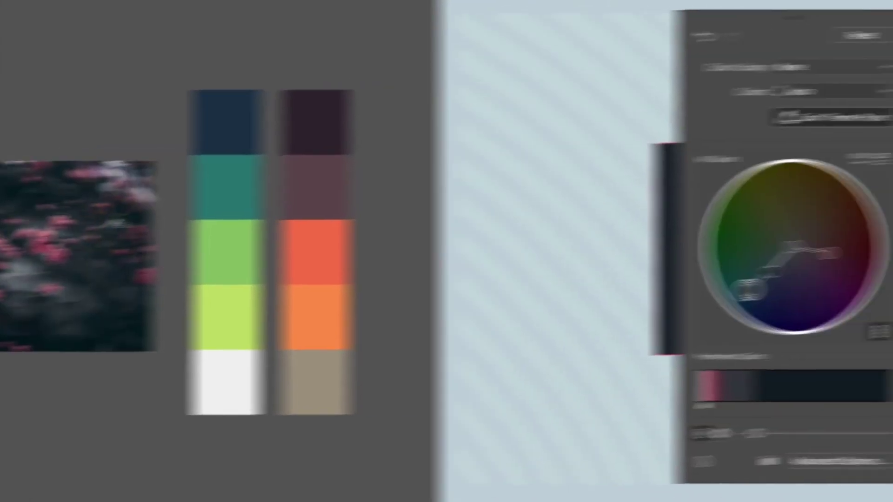
scroll(273, 201, "right", 15)
scroll(270, 203, "right", 5)
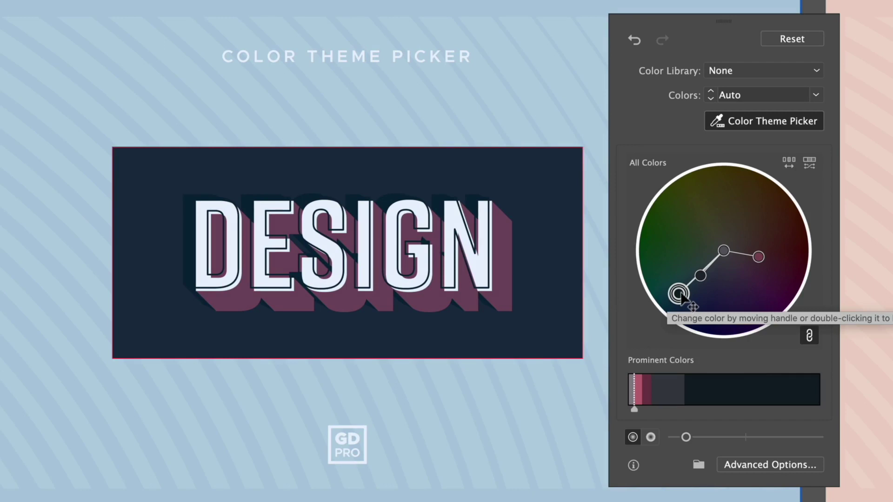
Try rotating the harmony colours, then undo back to the flower-photo colours.
key("ctrl+z")
left_click_drag(678, 298, 695, 307)
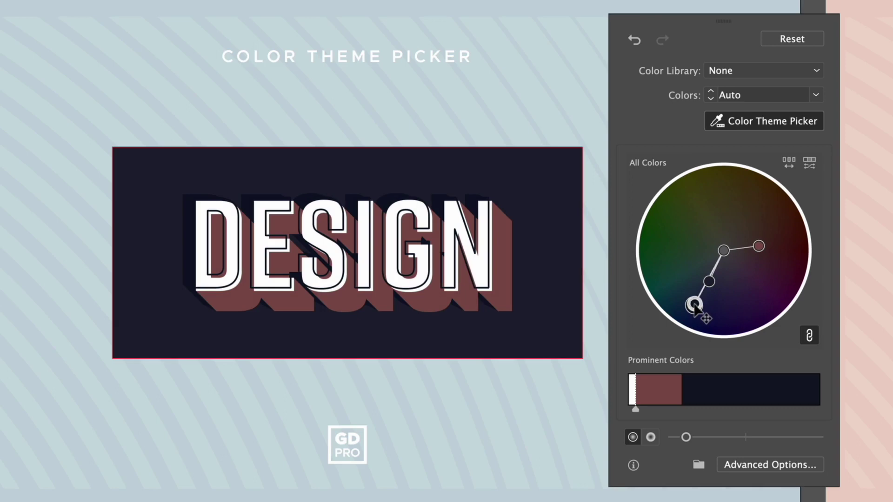
key("ctrl+z")
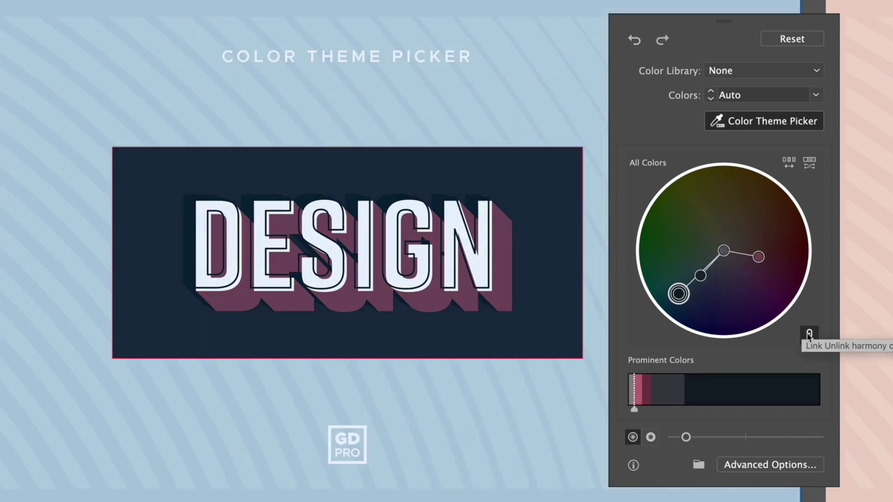
Unlink harmony colours, brighten the shadow to raspberry pink, and close Recolor Artwork keeping the colours.
left_click(807, 331)
left_click_drag(758, 259, 762, 261)
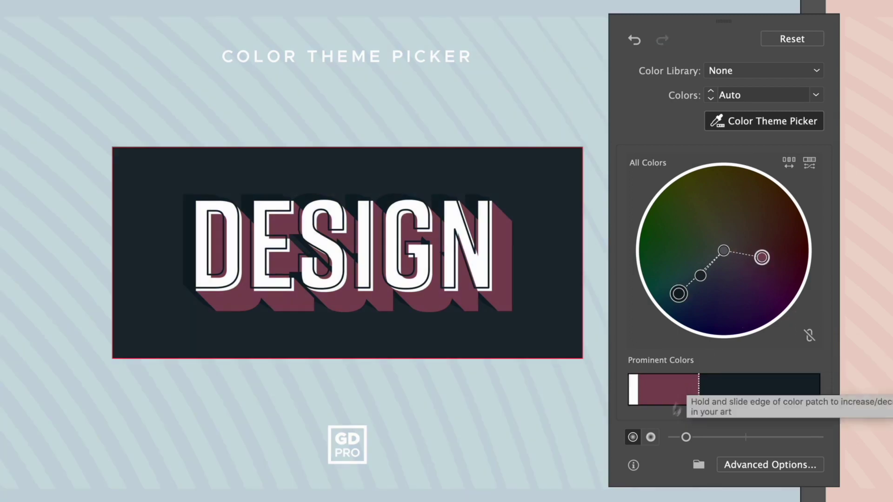
left_click(651, 437)
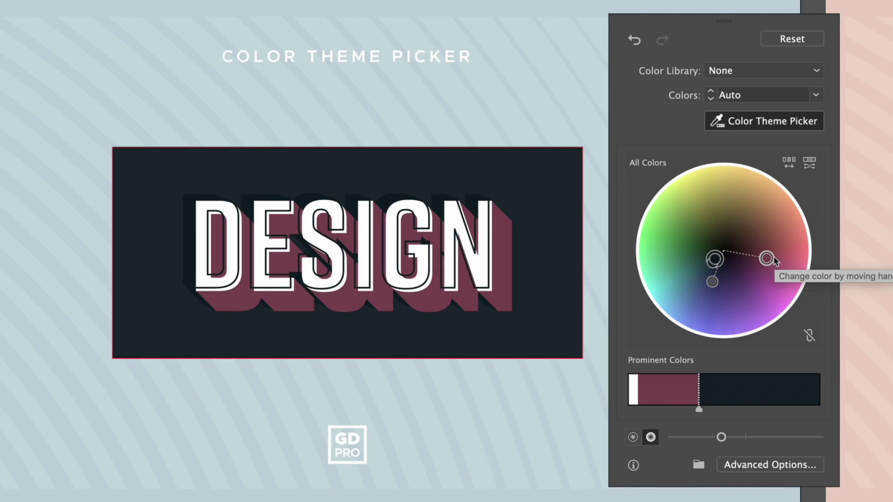
left_click_drag(767, 258, 785, 262)
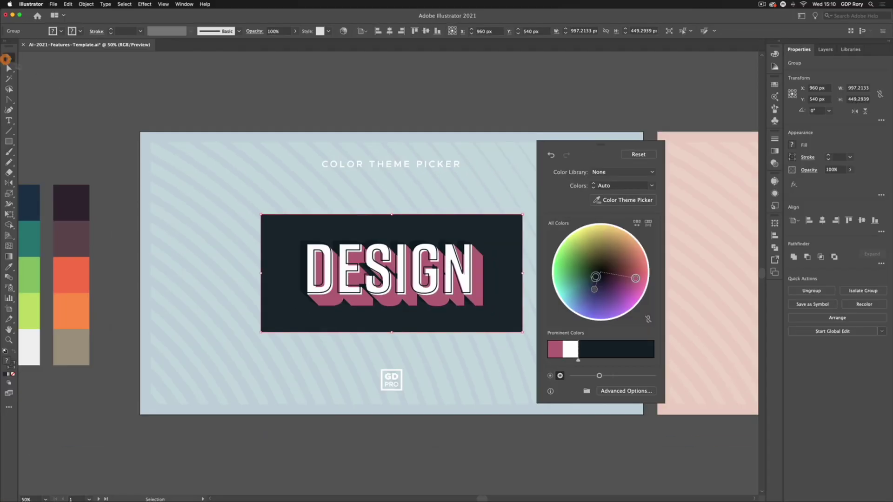
left_click(175, 88)
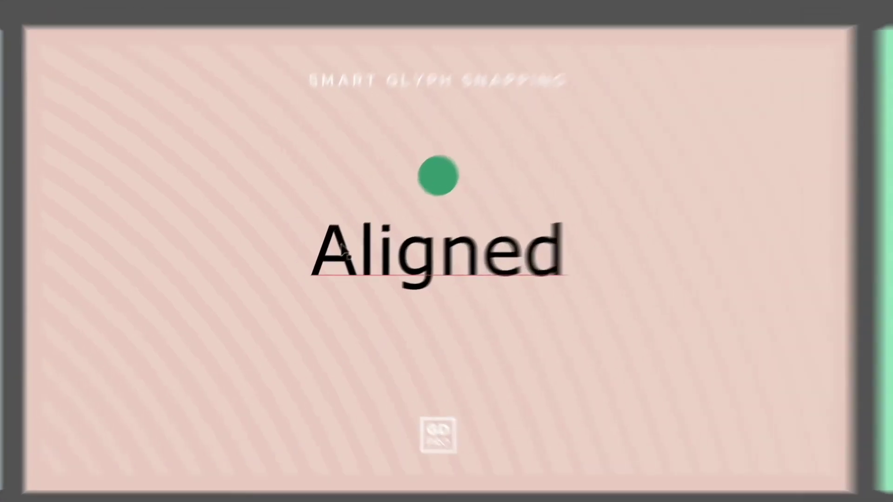
left_click(321, 263)
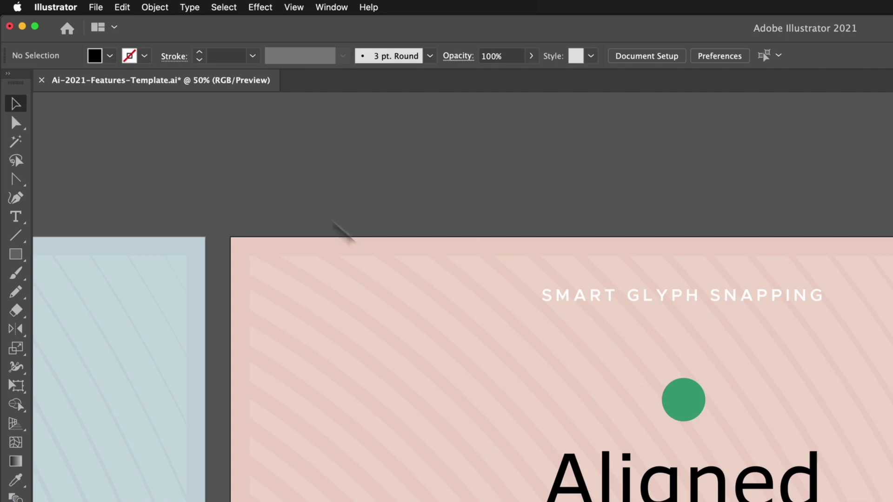
Enable Select and Unlock objects on canvas under Preferences > Selection & Anchor Display.
left_click(55, 7)
mouse_move(63, 42)
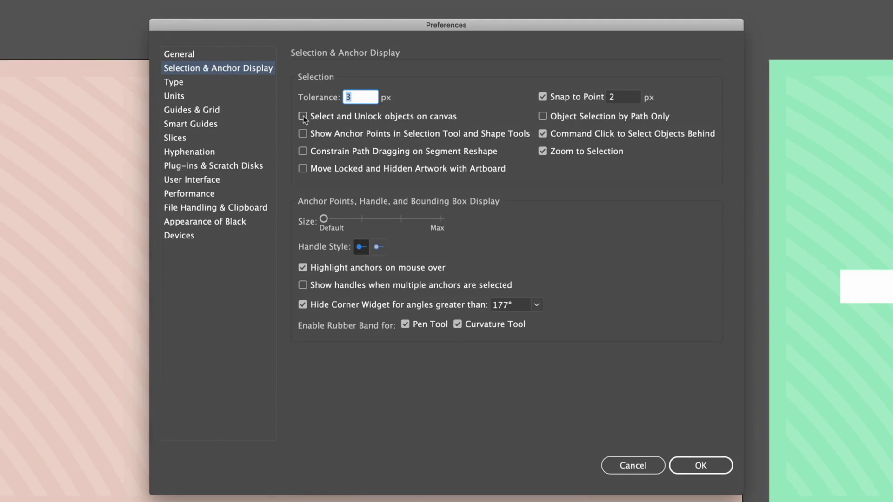
left_click(302, 117)
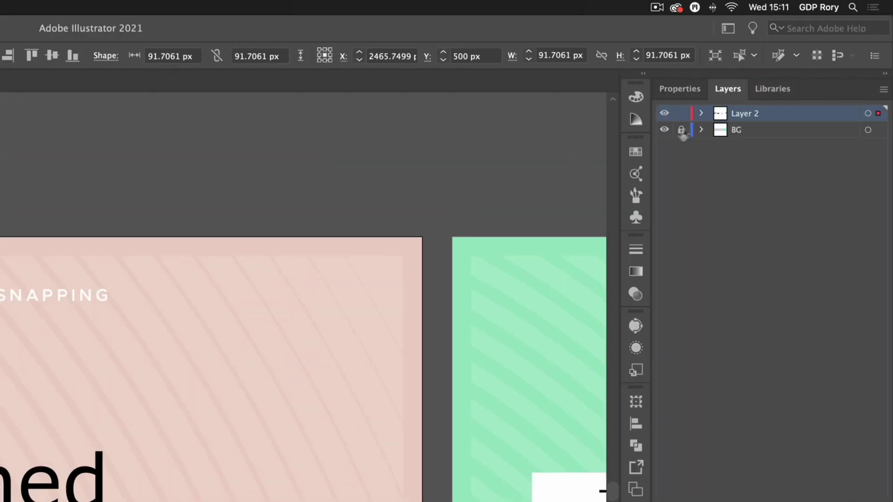
Hide the BG layer and zoom in on the green circle beside the Aligned text.
left_click(665, 130)
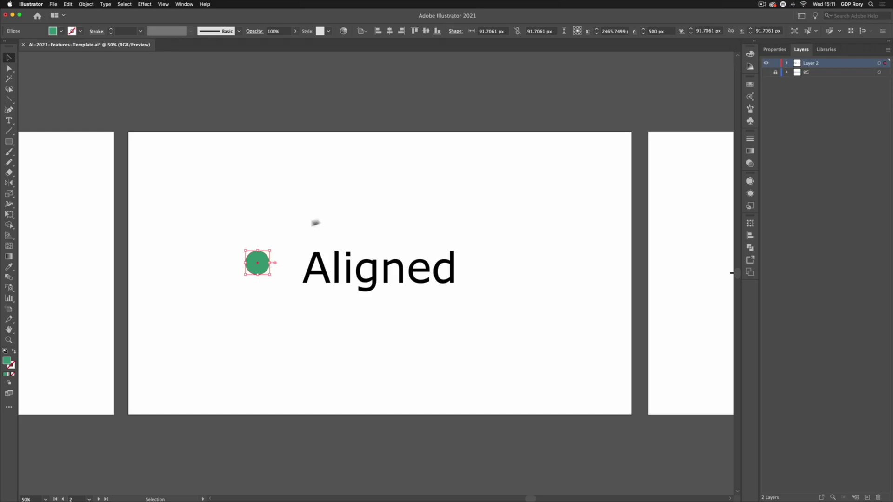
key("super+equal")
key("super+equal")
key("super+equal")
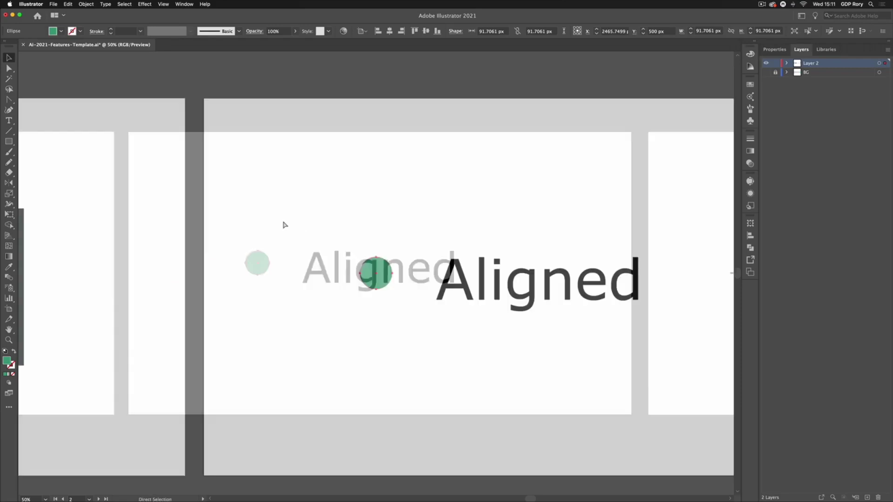
left_click_drag(502, 206, 326, 201)
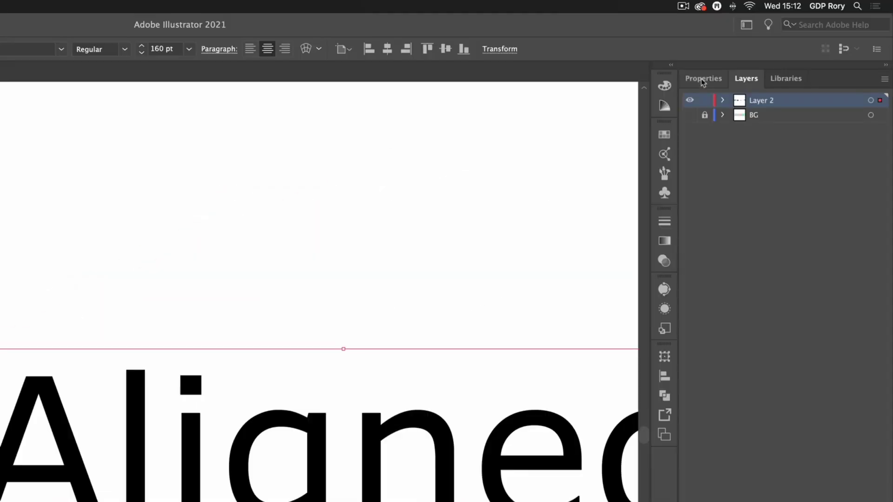
Show the Aligned text's Properties and expand Character more options to reveal Snap to Glyph.
left_click(698, 78)
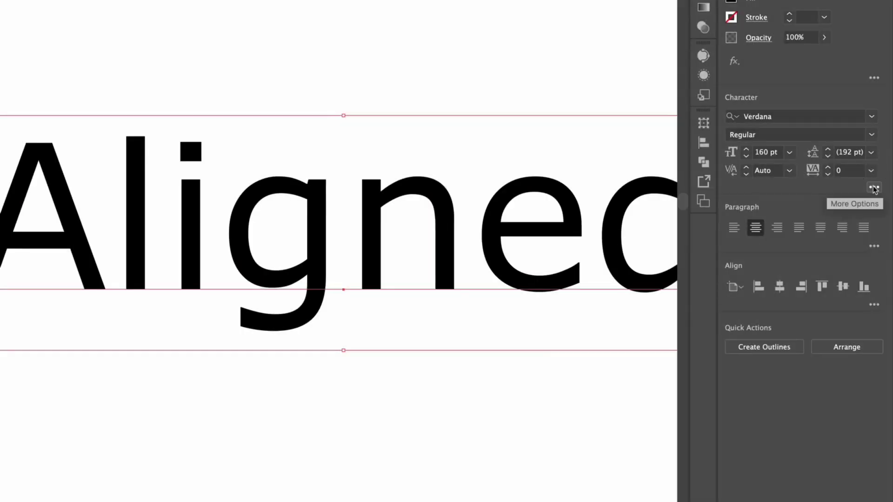
left_click(874, 188)
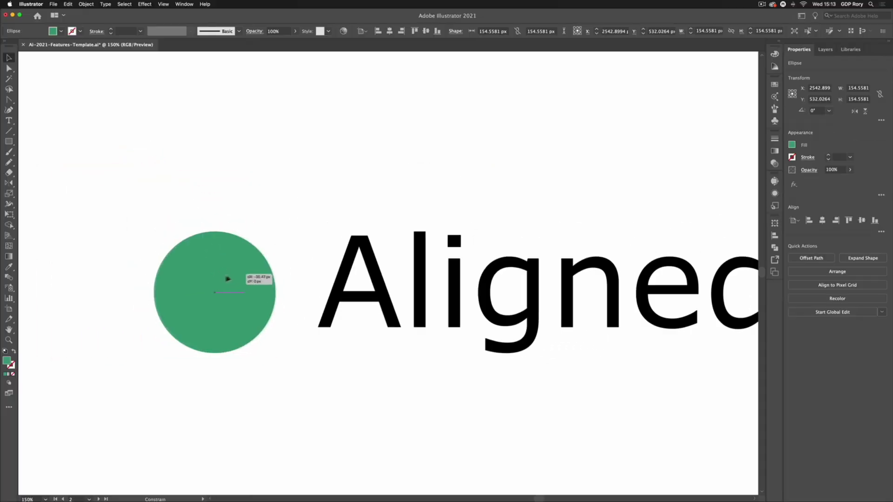
Halve the circle to about 77 px and vertically centre it on Aligned's point-text glyph bounds.
left_click_drag(202, 231, 202, 292)
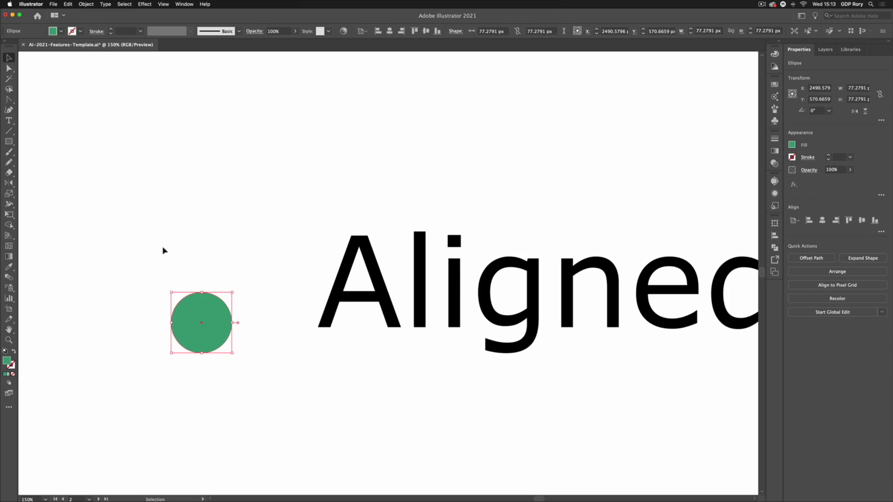
left_click_drag(162, 251, 353, 368)
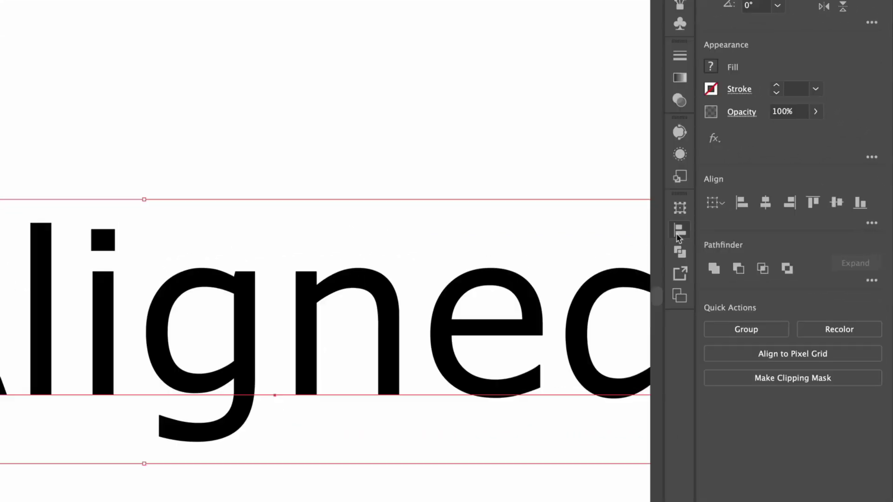
left_click(775, 236)
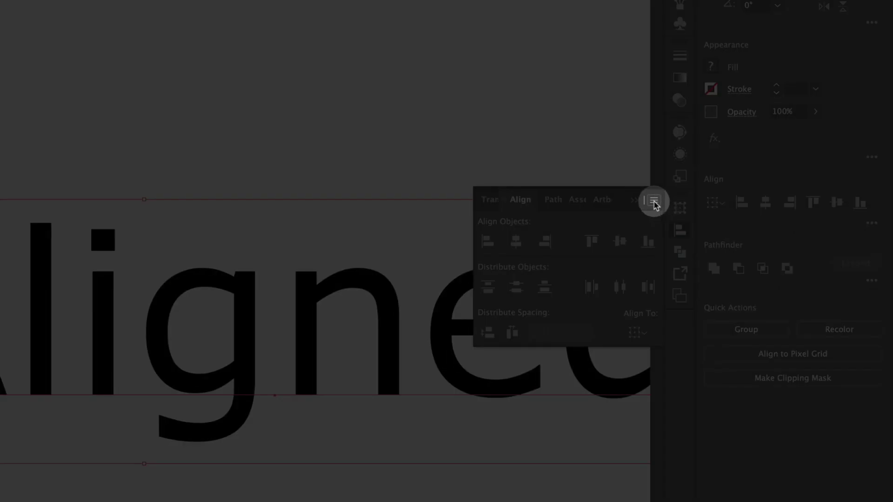
left_click(654, 201)
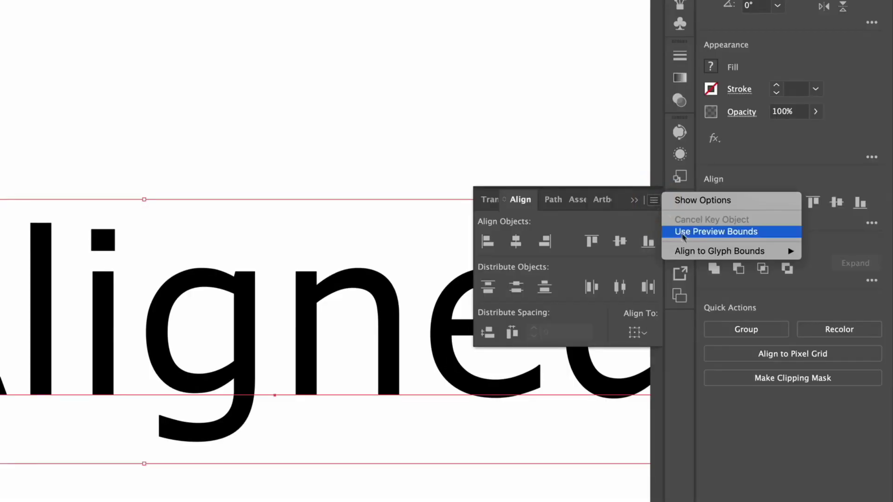
mouse_move(687, 252)
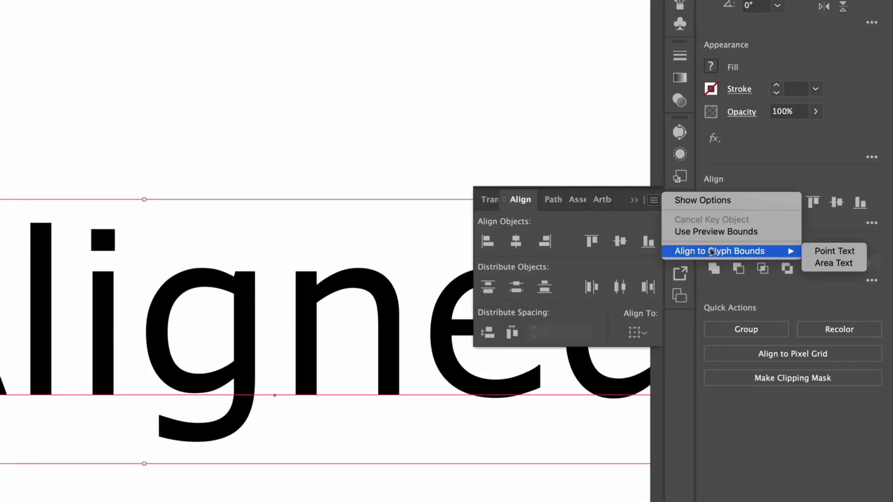
left_click(820, 252)
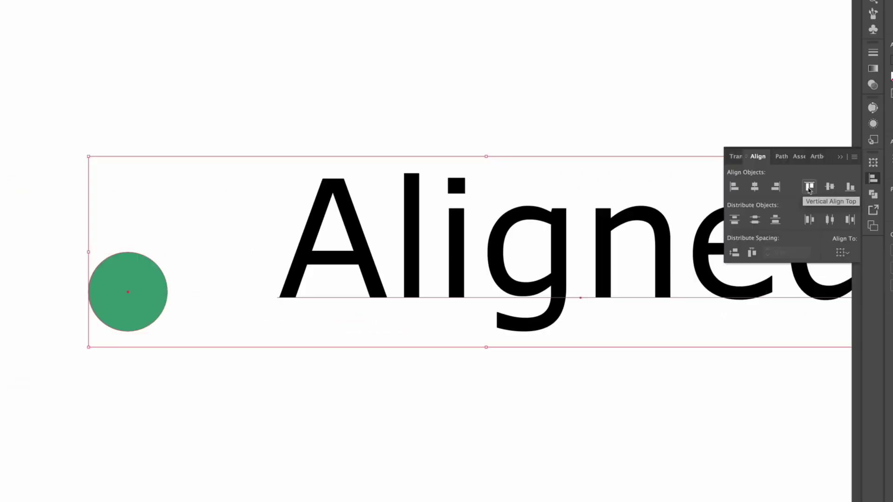
left_click(810, 188)
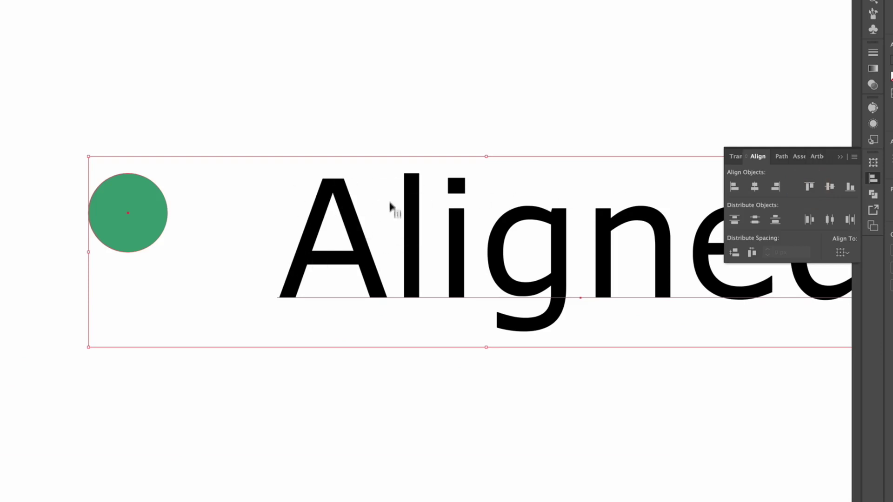
left_click(830, 187)
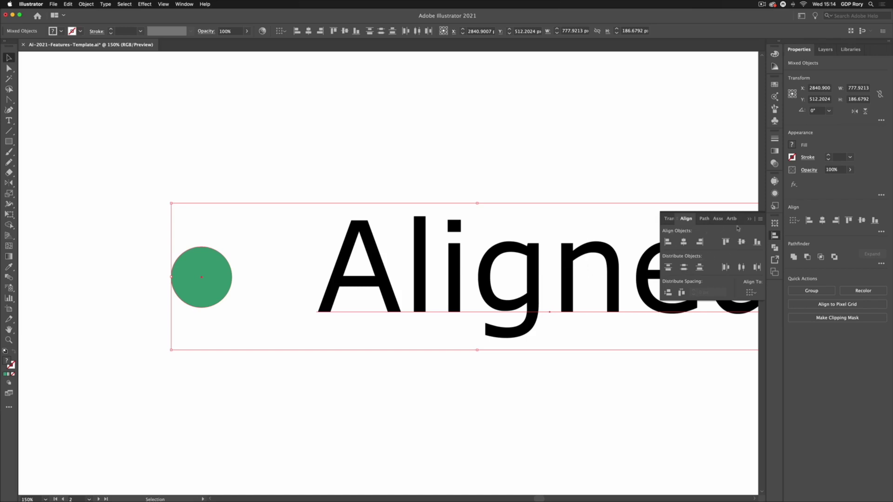
left_click(749, 220)
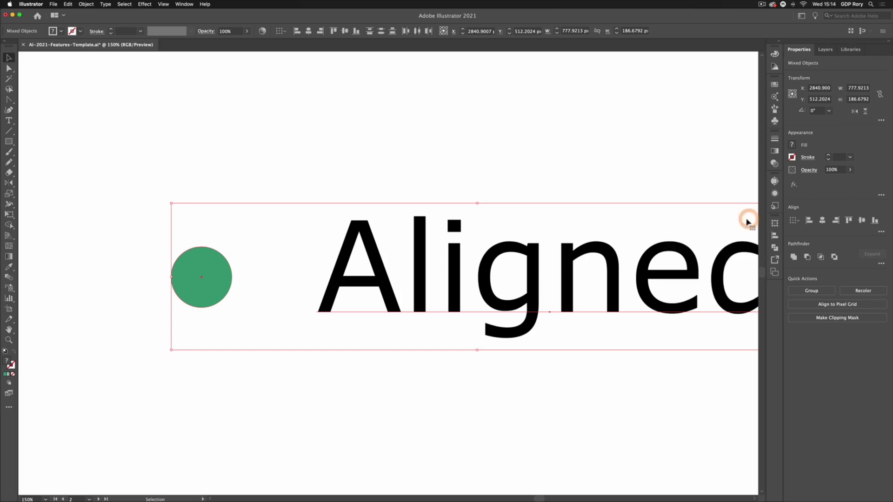
Zoom out to the whole artboard and make the background layer visible again.
key("super+minus")
key("super+minus")
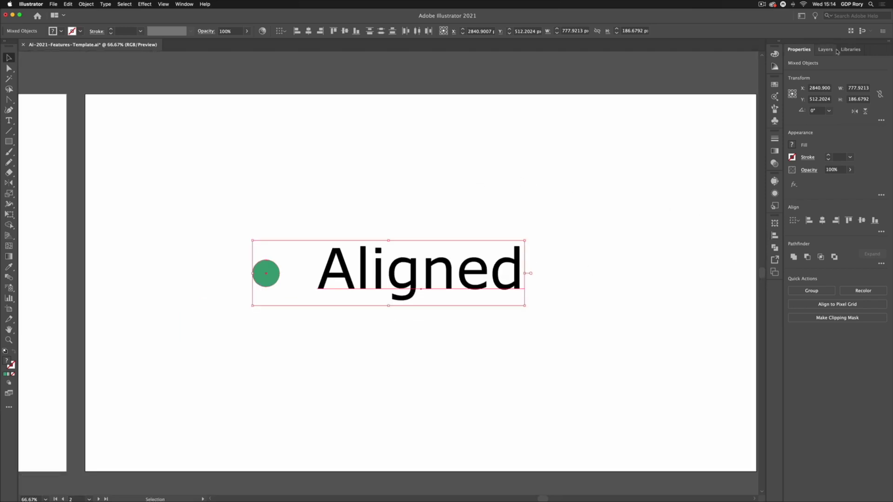
left_click(825, 49)
left_click(766, 72)
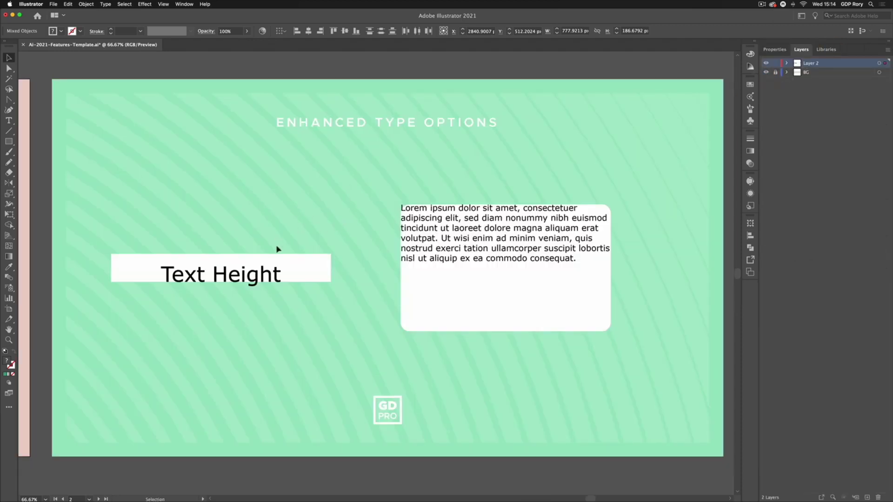
Zoom in on Text Height and give the white rectangle behind it an 80 px height.
left_click(235, 274)
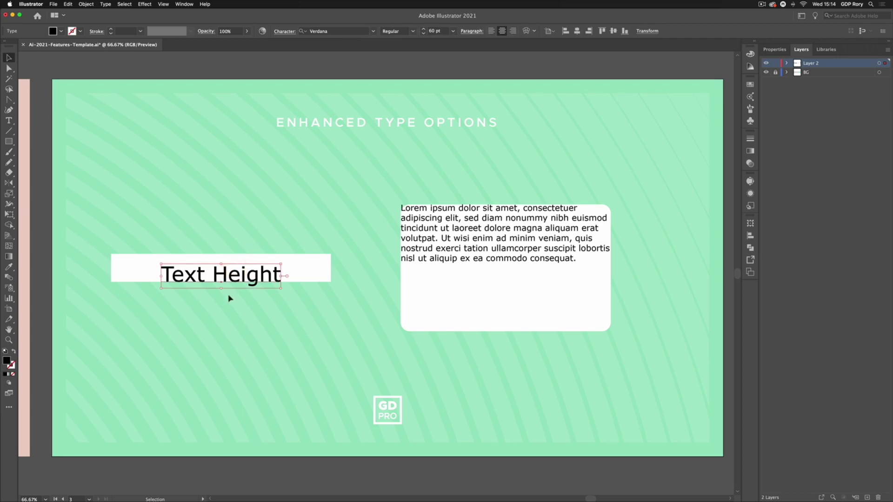
key("a")
key("super+equal")
key("super+equal")
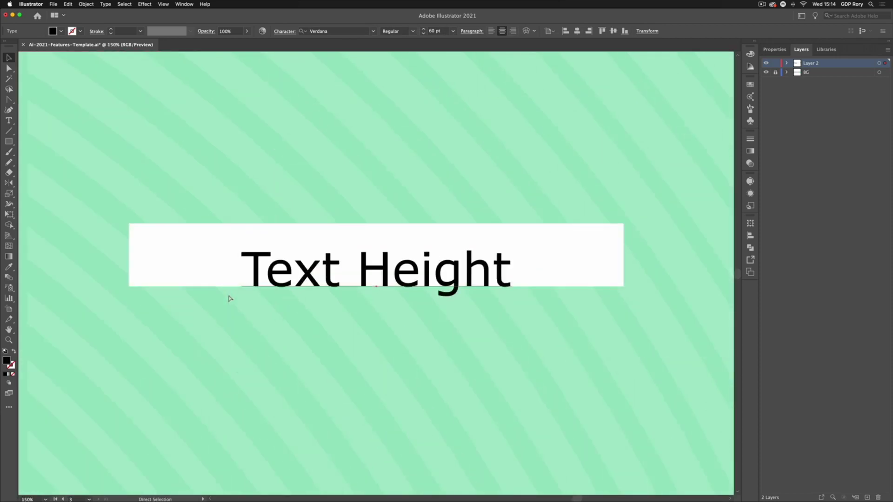
key("v")
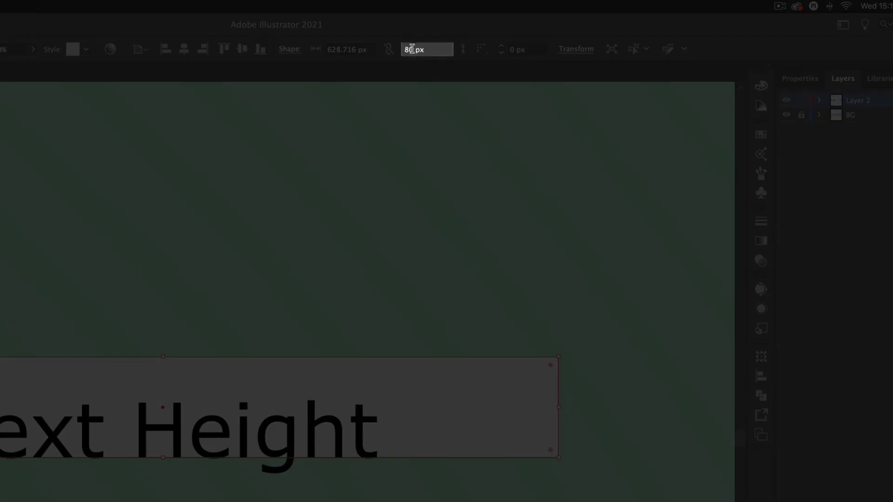
double_click(412, 50)
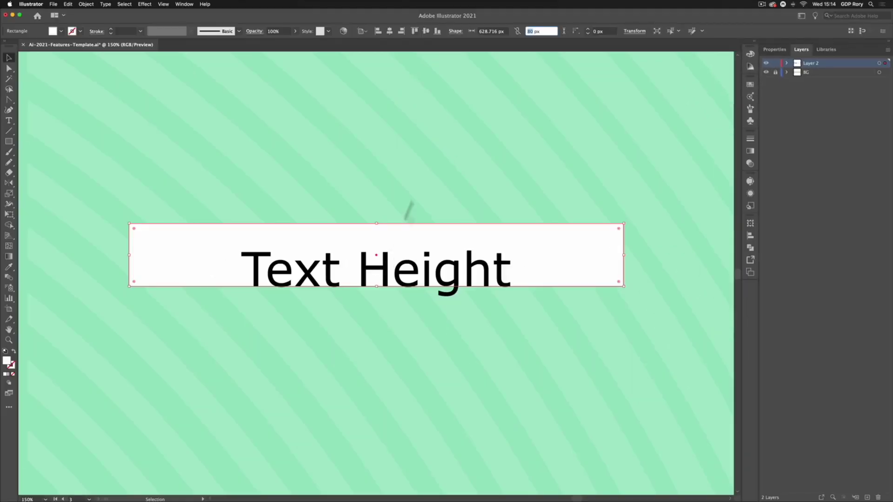
left_click(220, 307)
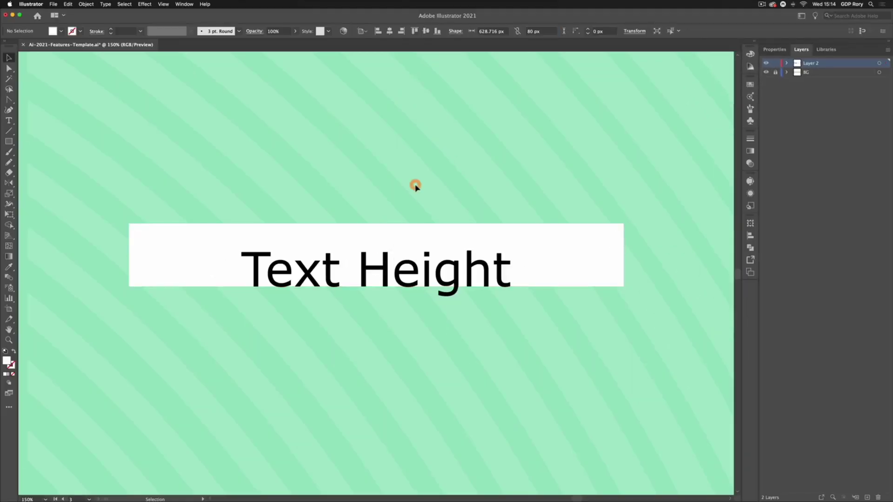
Set Text Height's font size reference to Cap Height and its size to 80 pt.
left_click(401, 275)
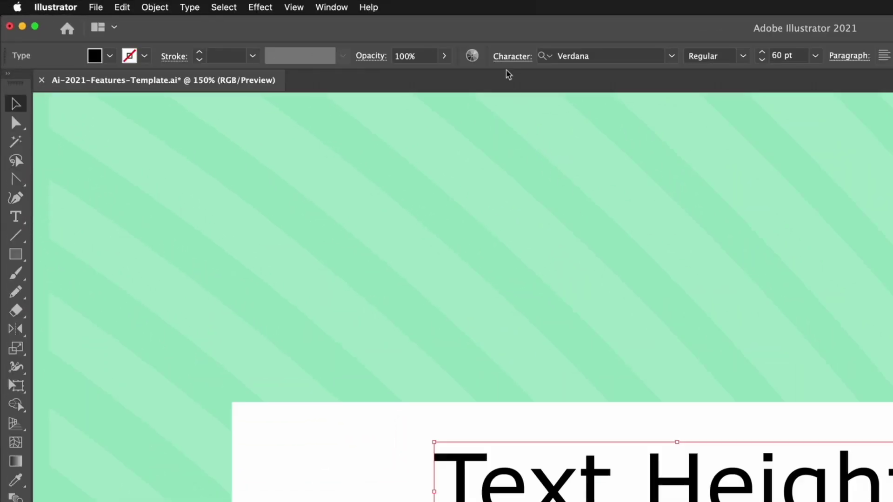
left_click(512, 56)
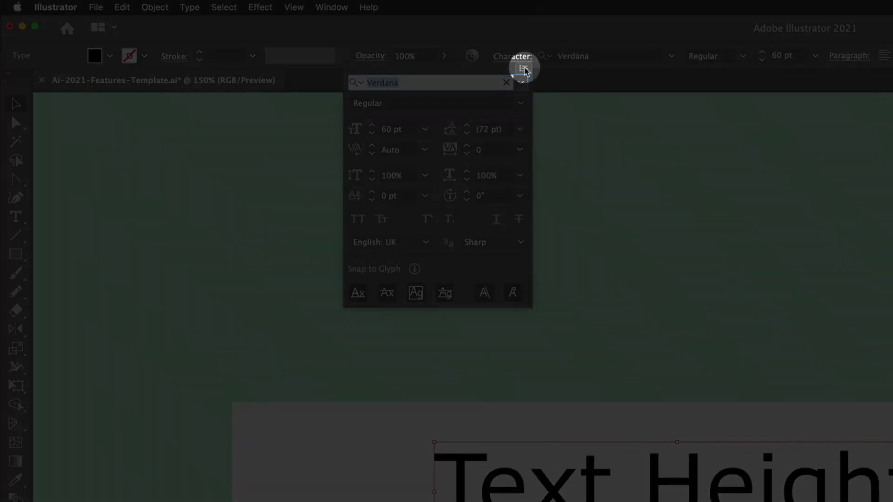
left_click(523, 69)
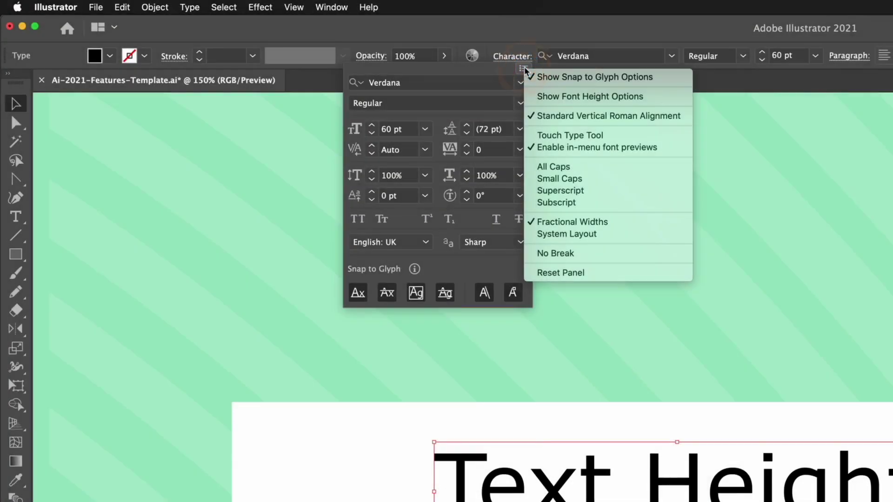
left_click(547, 97)
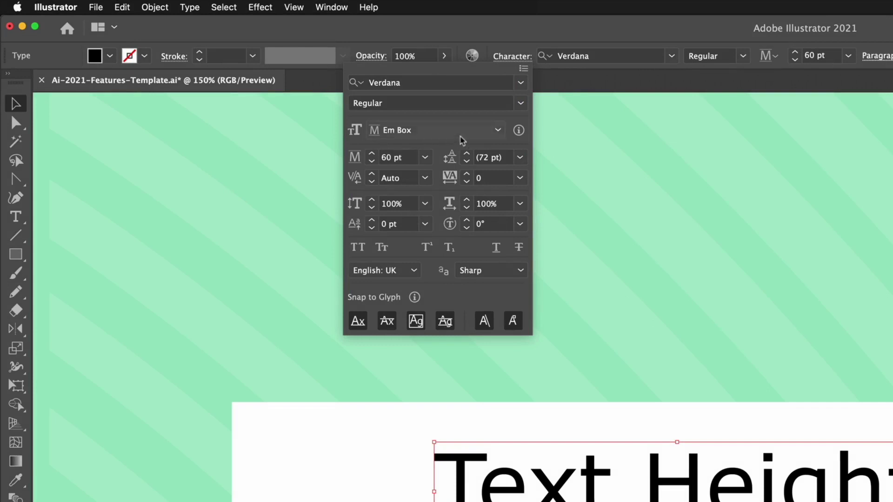
left_click(499, 133)
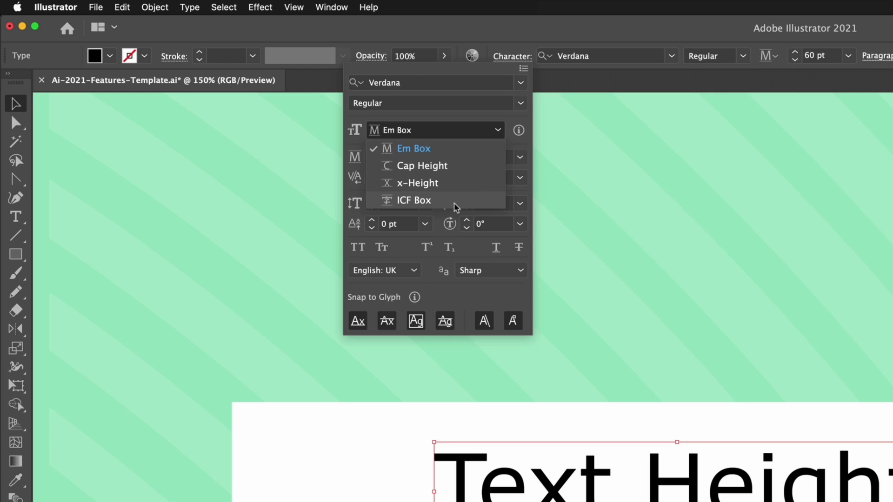
left_click(456, 171)
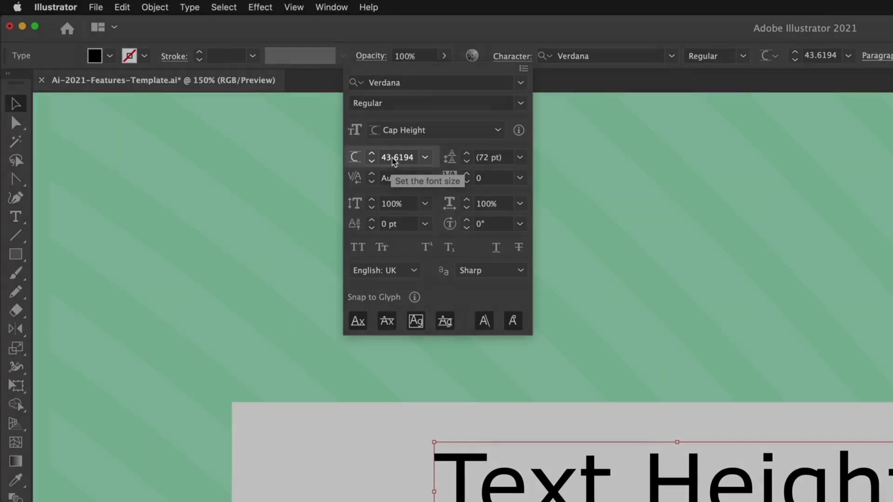
left_click(395, 158)
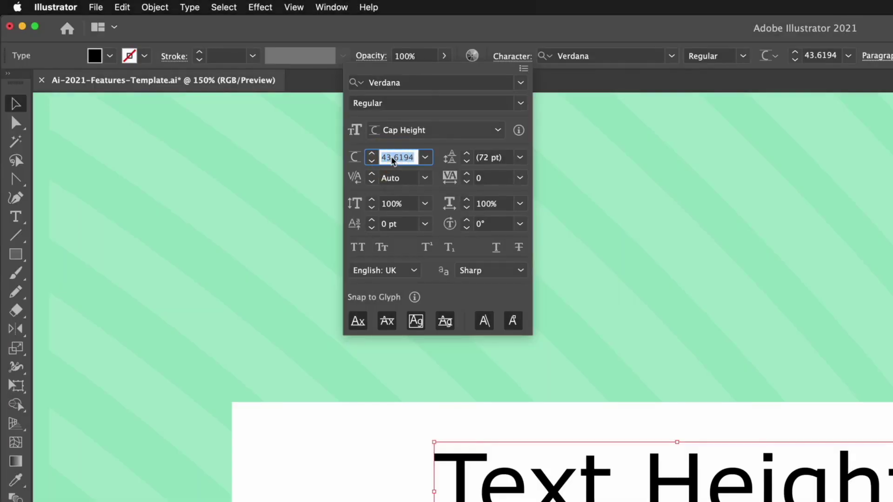
type("80")
key("Return")
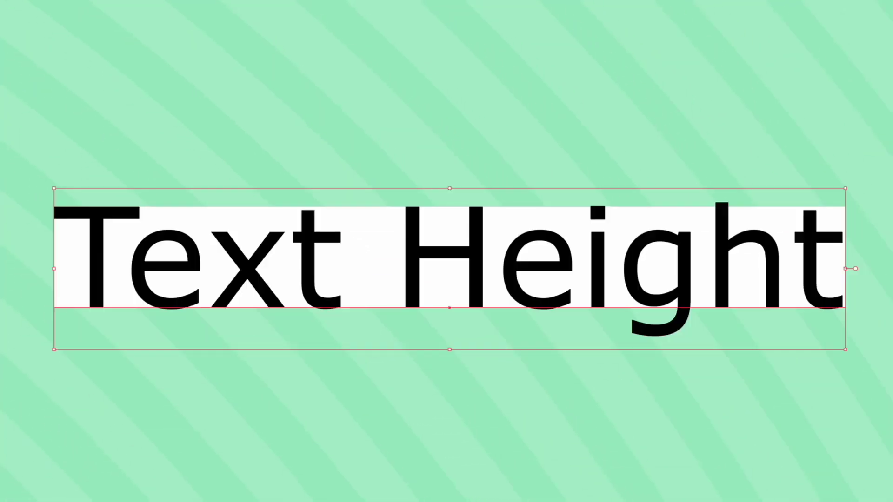
left_click(560, 383)
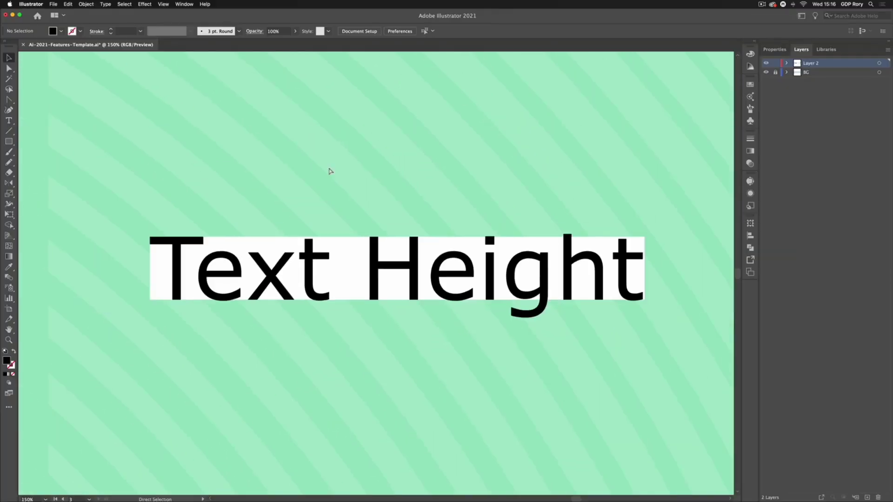
Bring the Lorem ipsum area text into view, select it, and zoom to 100%.
key("super+minus")
key("super+minus")
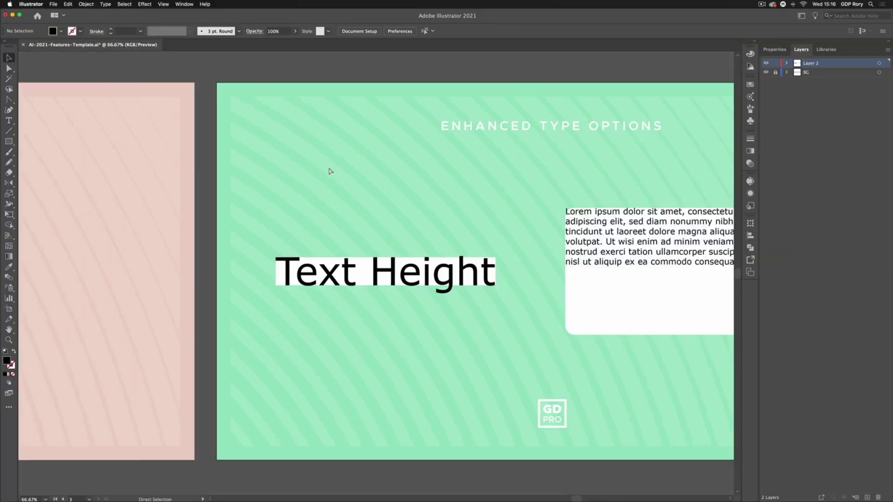
left_click_drag(454, 221, 293, 230)
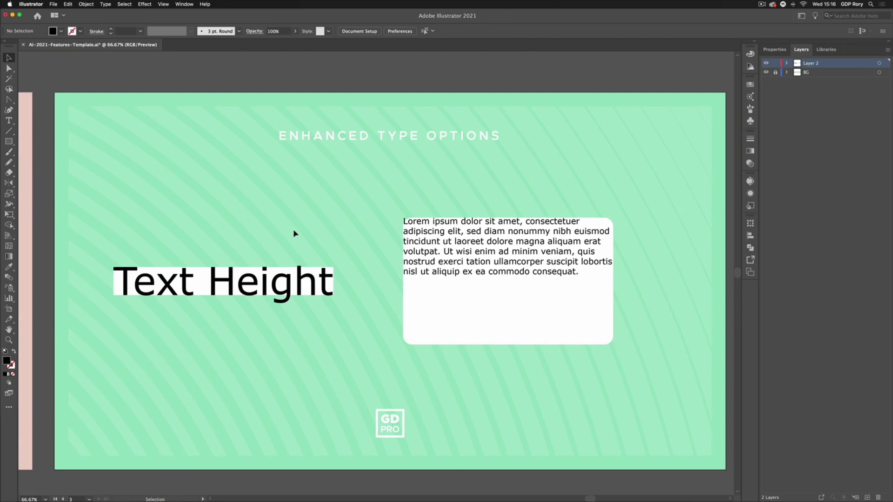
left_click(445, 241)
key("super+1")
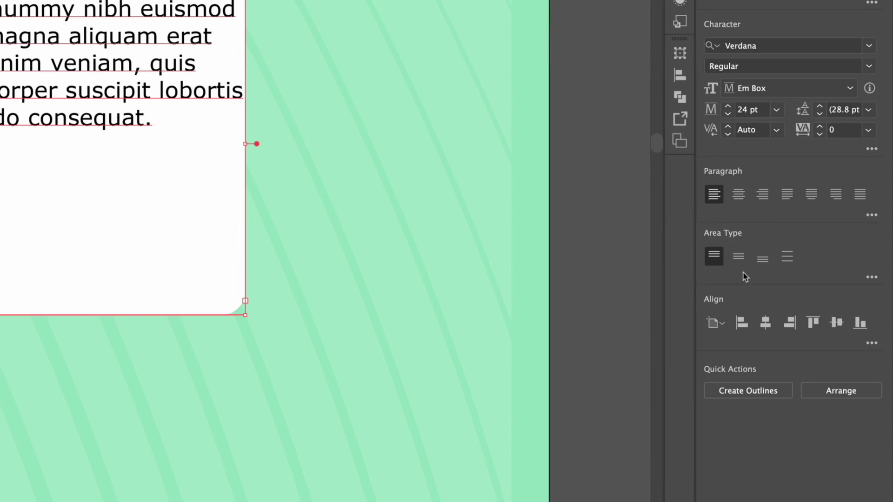
Try center, bottom and justify vertical alignment on the Lorem ipsum text, settling on center.
left_click(739, 256)
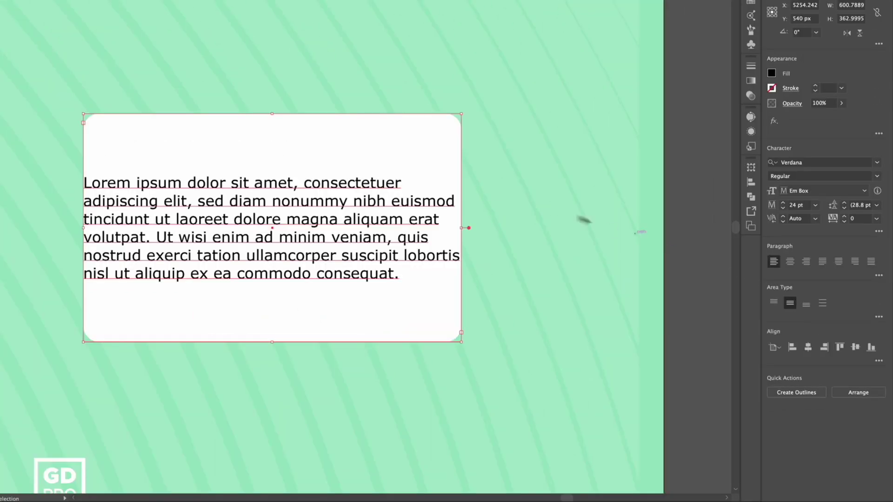
left_click(807, 305)
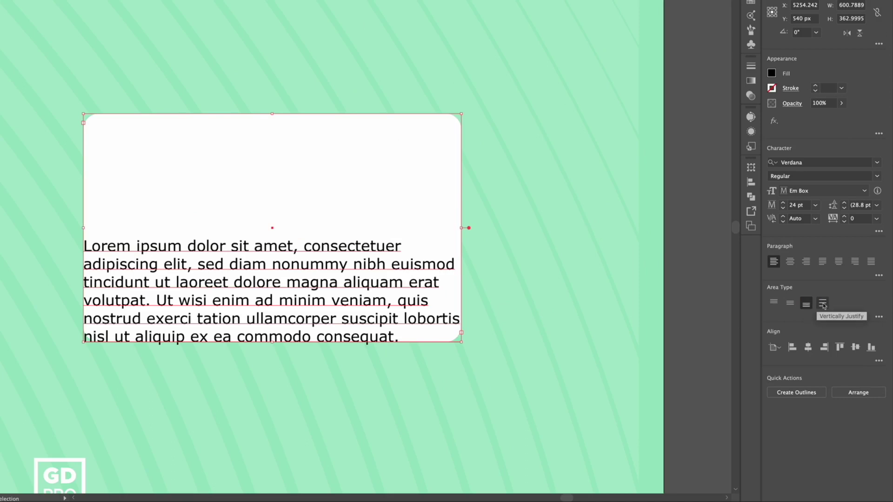
left_click(824, 305)
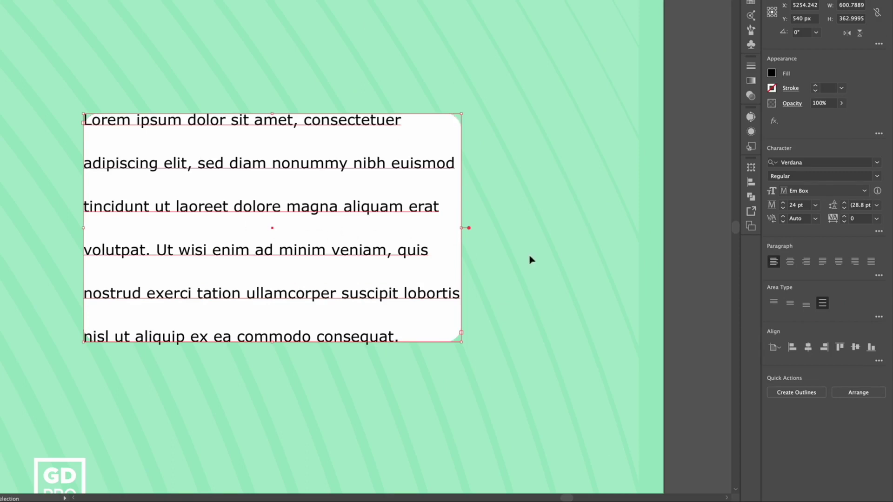
left_click(793, 305)
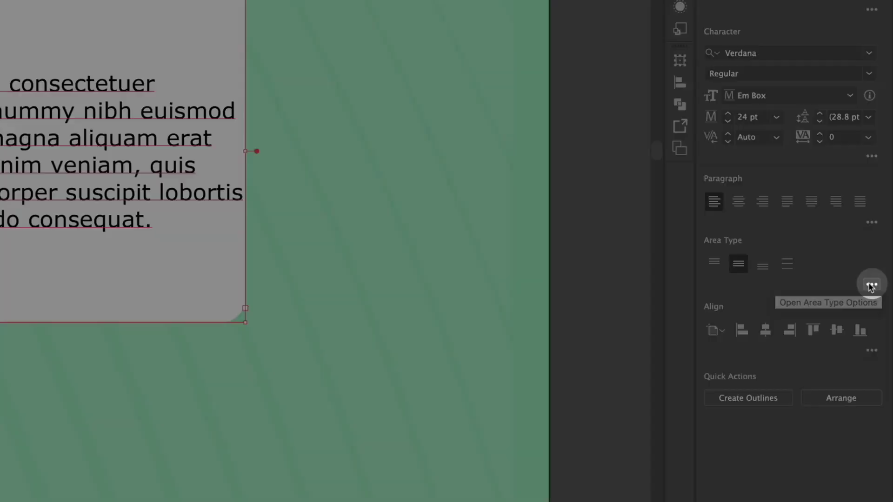
left_click(878, 316)
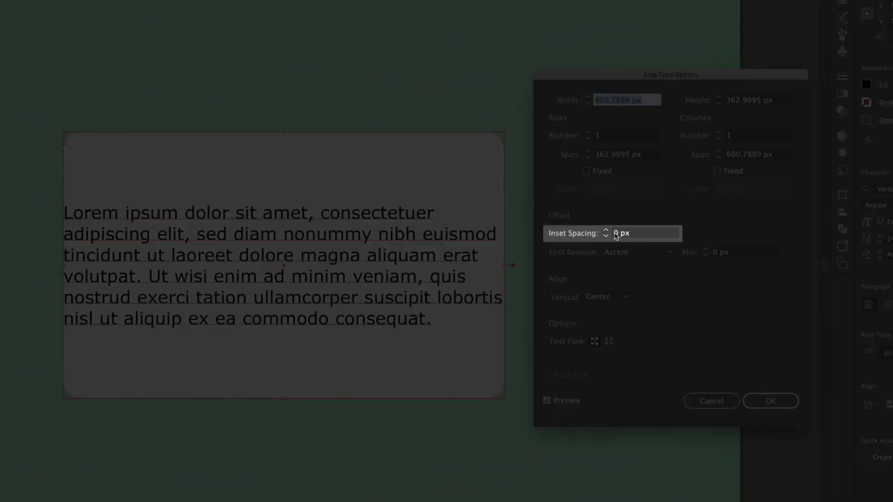
Set the Lorem ipsum area text's inset spacing to 50 px, then deselect and fit the artboard.
left_click(614, 234)
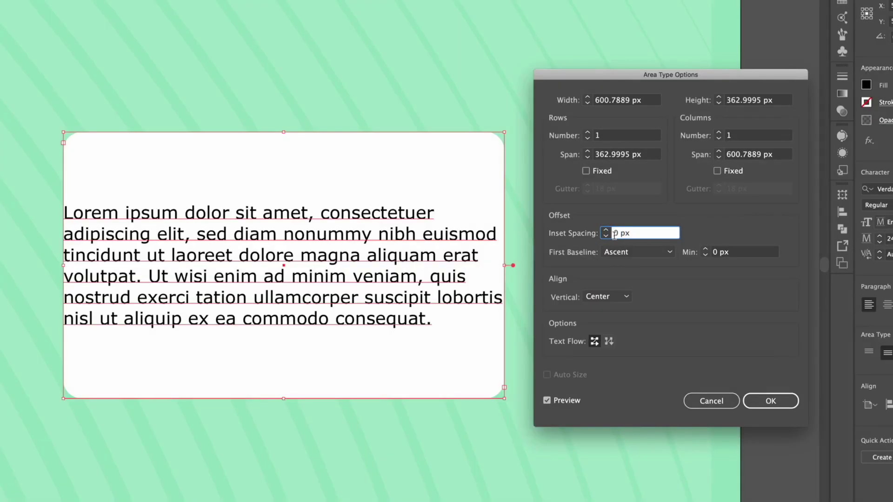
type("5")
left_click(768, 401)
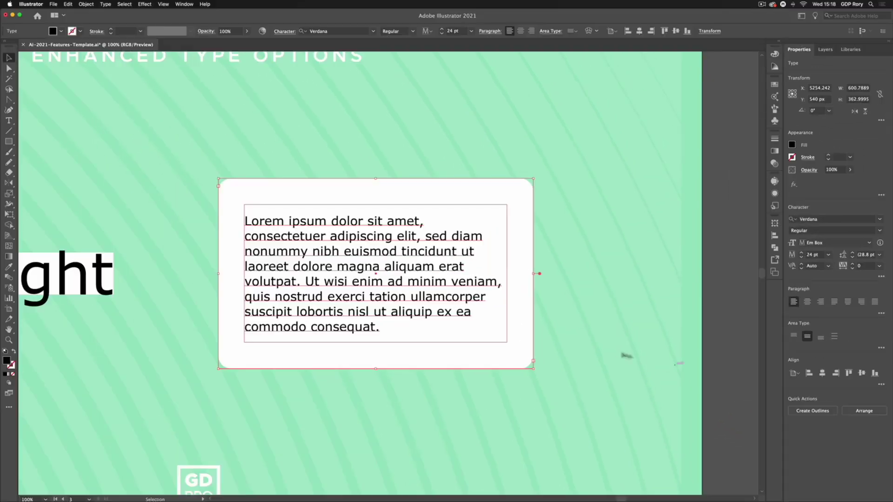
left_click(611, 347)
key("super+0")
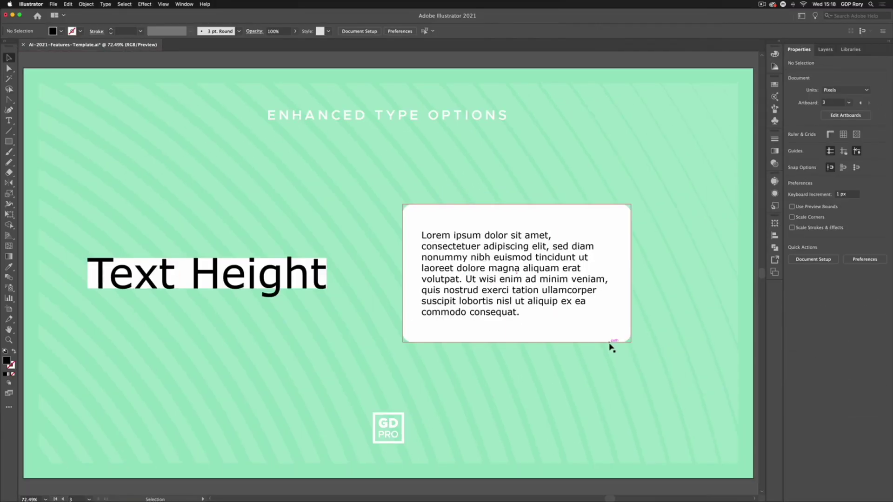